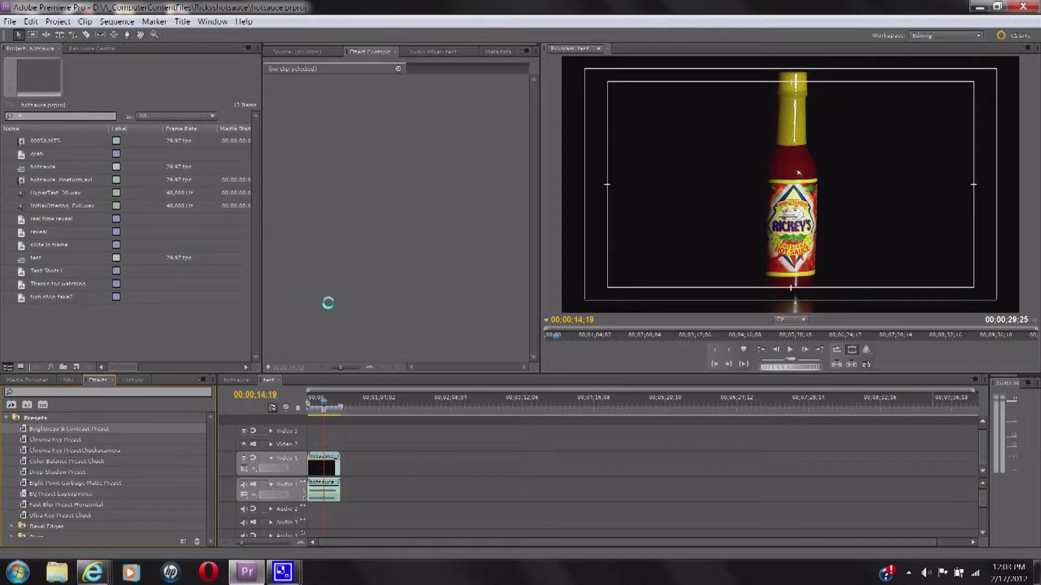
# Step: Expand the Effects panel's Presets folder to list the saved presets, including Brightness & Contrast Preset
pyautogui.click(8, 418)
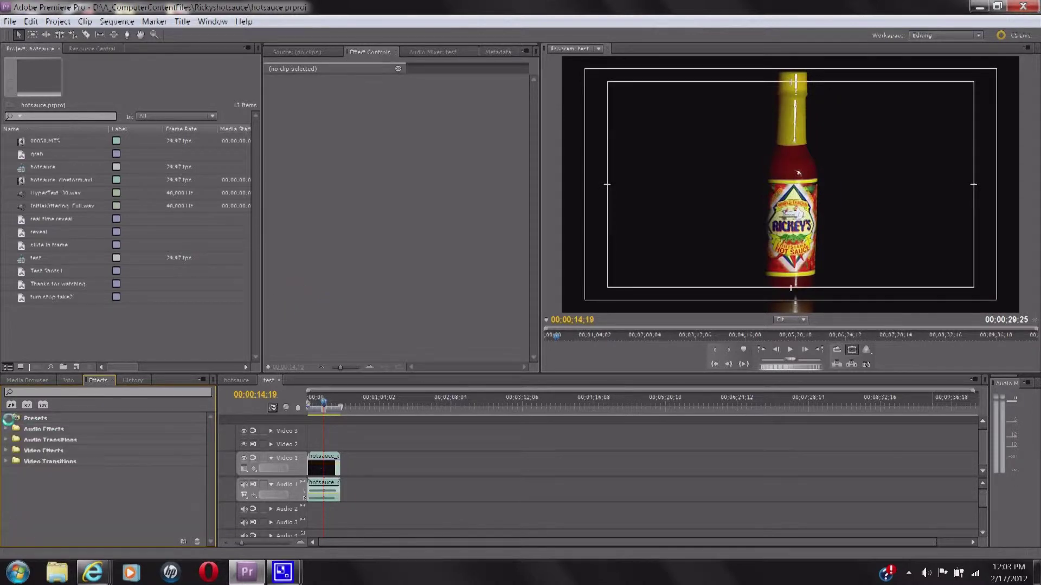
pyautogui.click(72, 382)
pyautogui.click(32, 380)
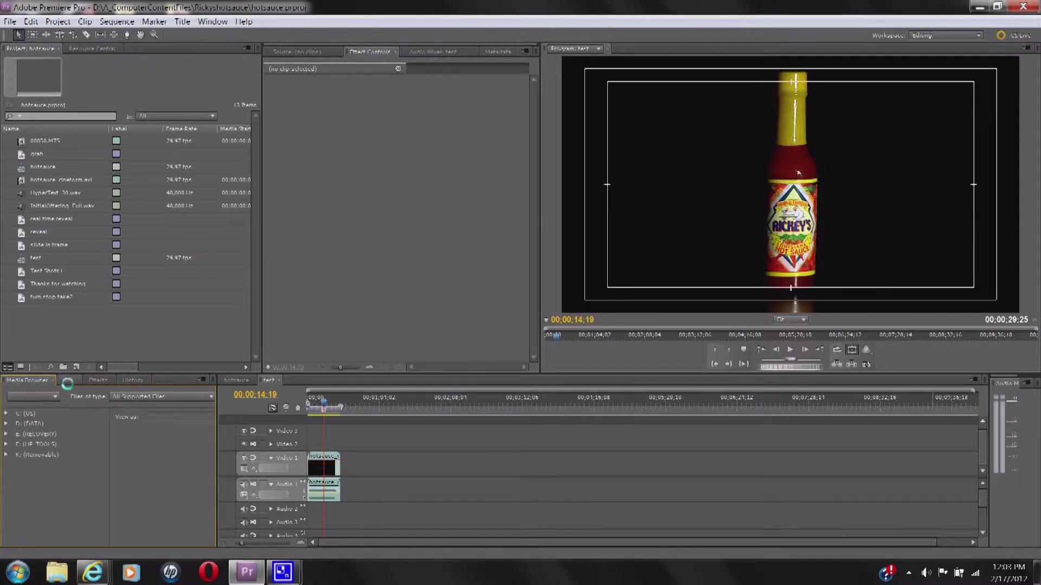
pyautogui.click(133, 380)
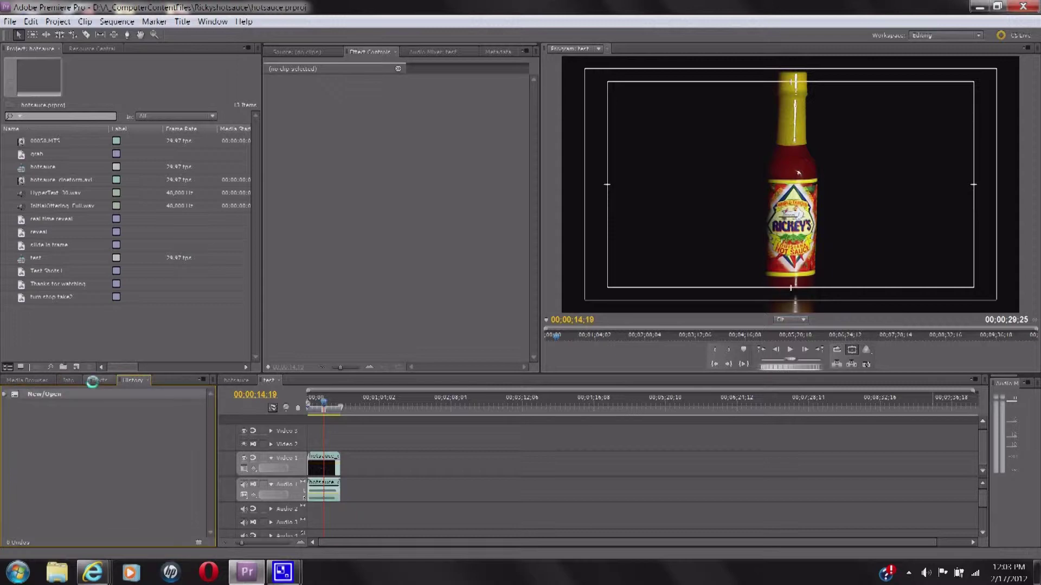
pyautogui.click(92, 381)
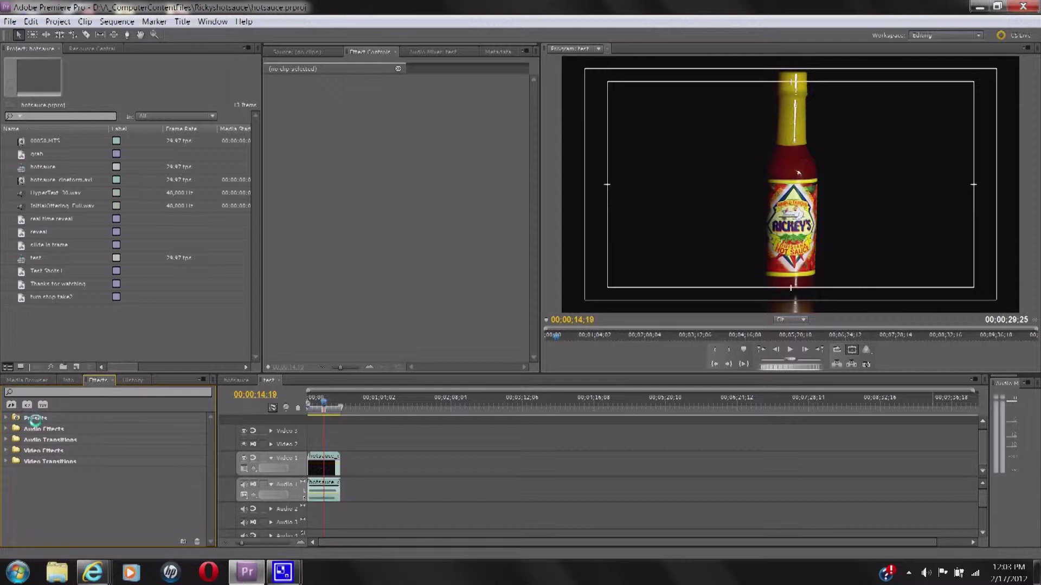
pyautogui.click(27, 405)
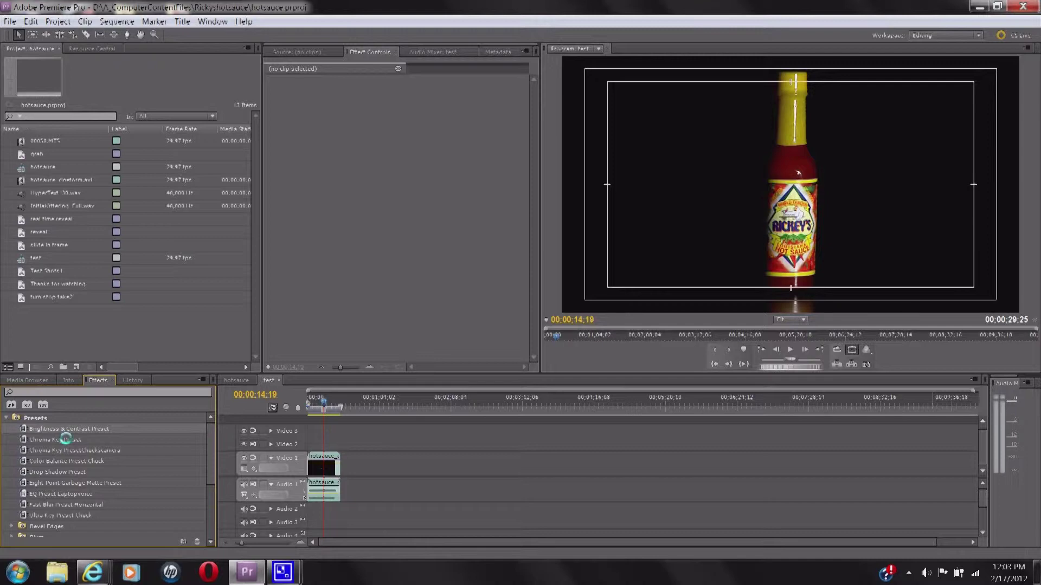
# Step: Look through the saved presets and select the Brightness & Contrast Preset
pyautogui.rightClick(28, 430)
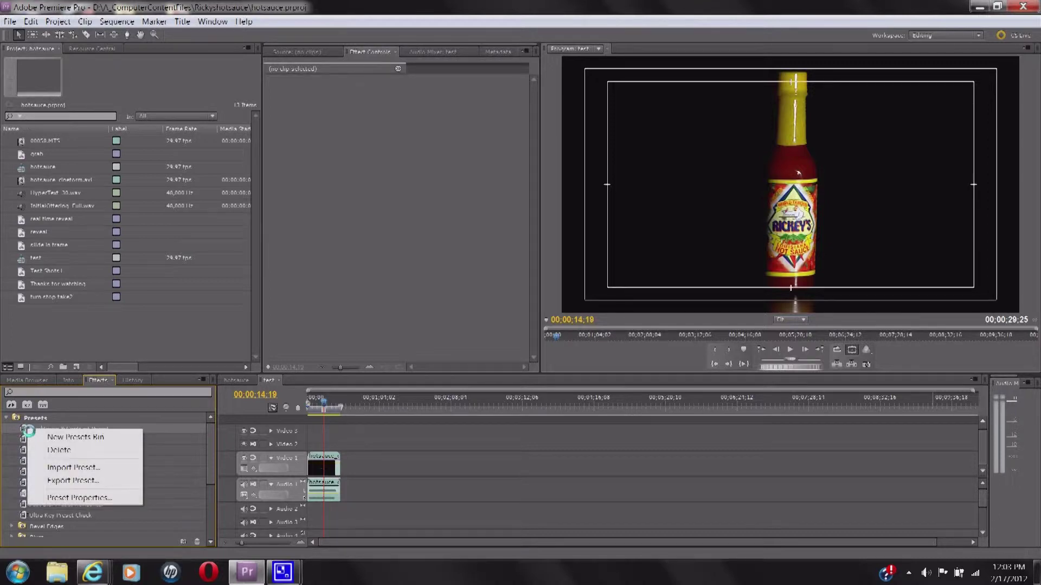
pyautogui.click(28, 449)
pyautogui.click(30, 448)
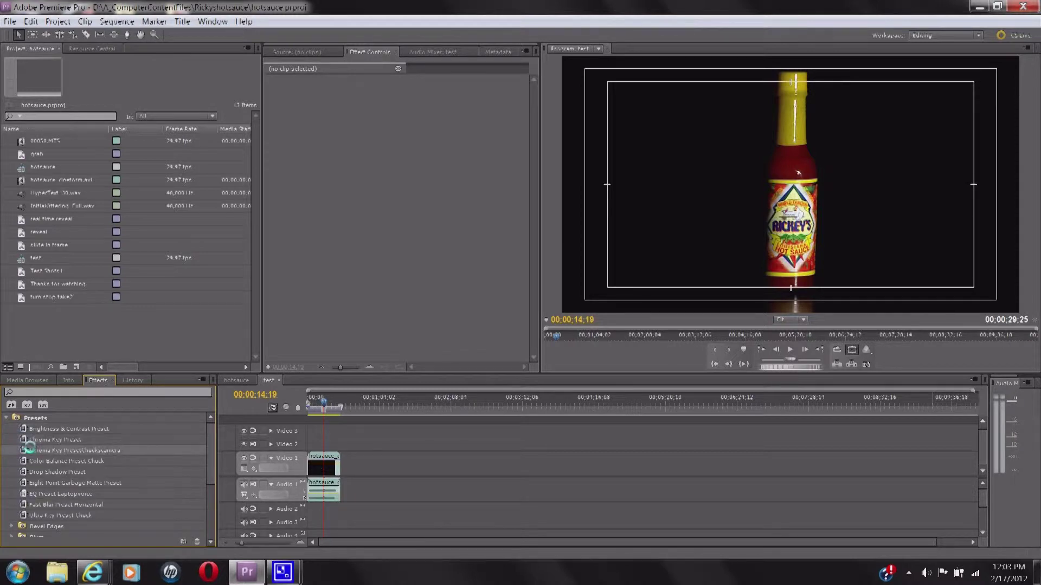
pyautogui.click(29, 460)
pyautogui.click(31, 473)
pyautogui.click(32, 483)
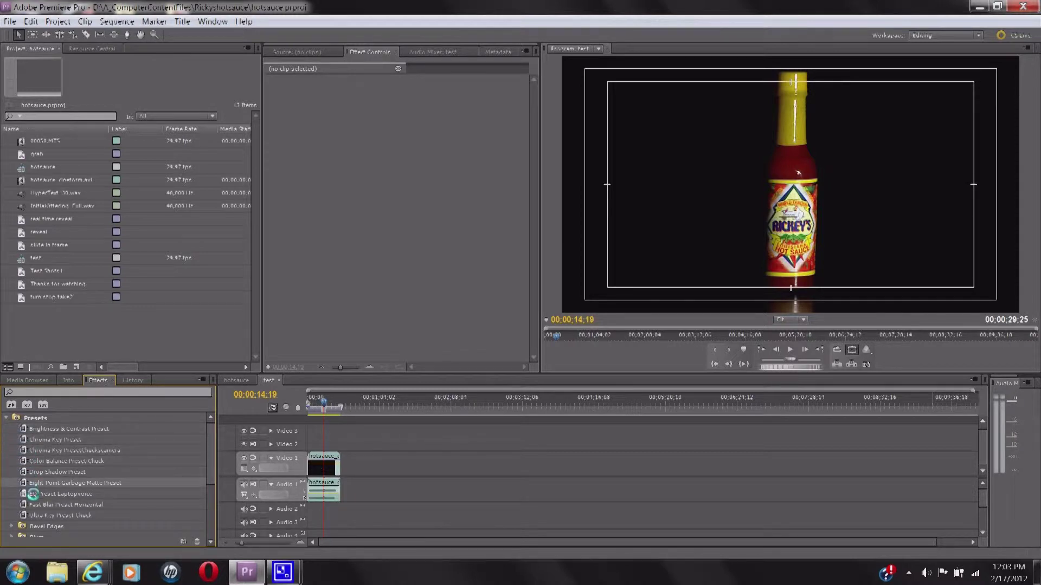
pyautogui.click(33, 494)
pyautogui.click(34, 429)
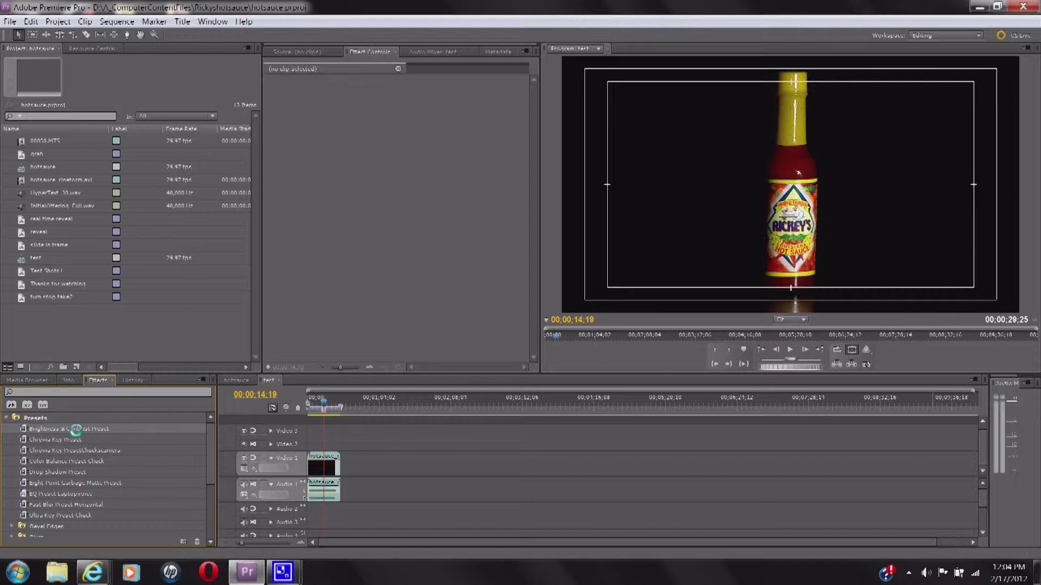
# Step: Export the Brightness & Contrast Preset, choosing the DATA (D:) drive as save location
pyautogui.rightClick(76, 430)
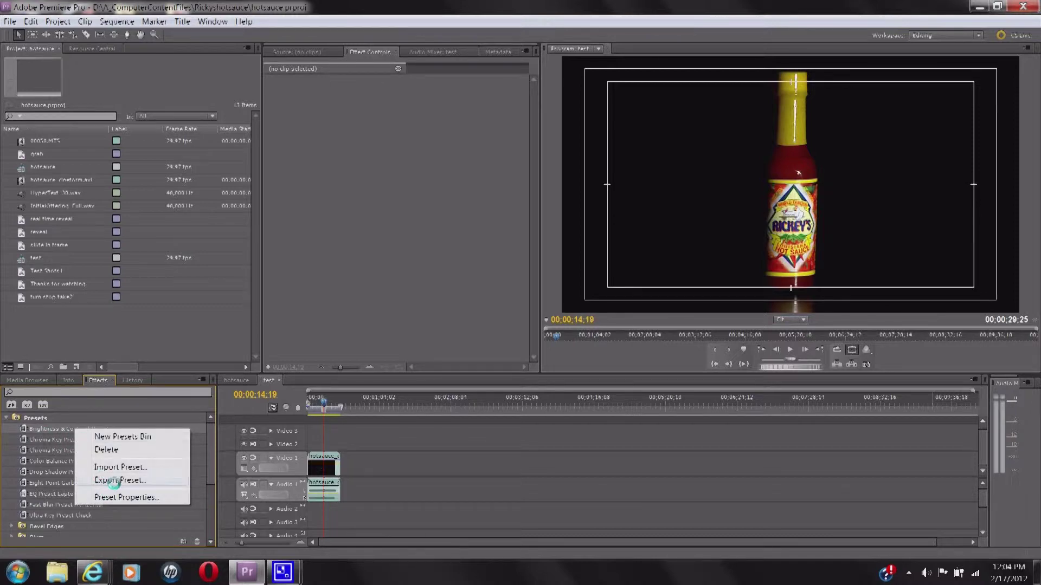
pyautogui.click(116, 481)
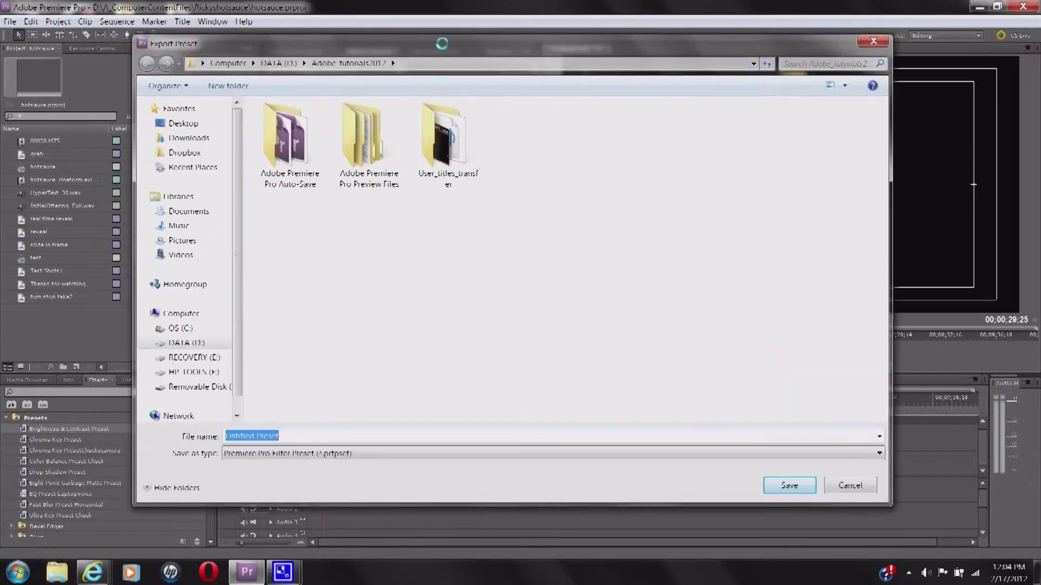
pyautogui.click(179, 328)
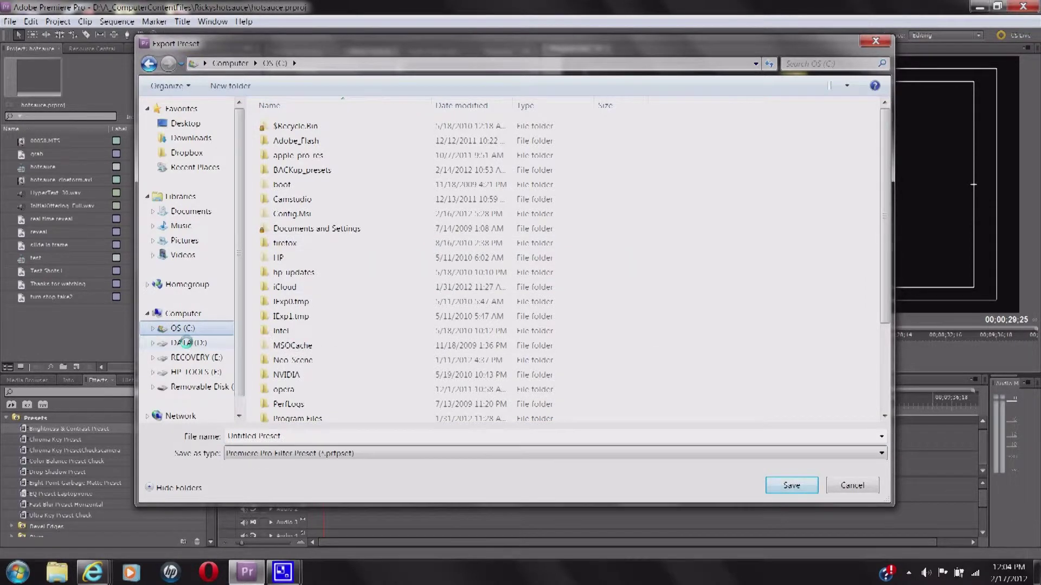
pyautogui.click(188, 343)
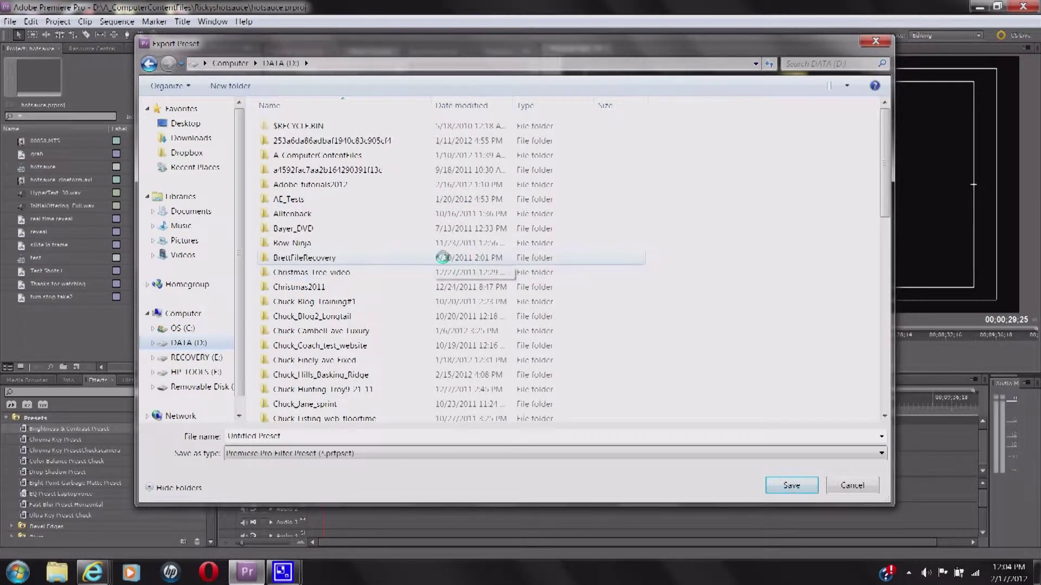
# Step: Create and enter a new PResets folder on D:, then start typing the preset file name
pyautogui.click(229, 85)
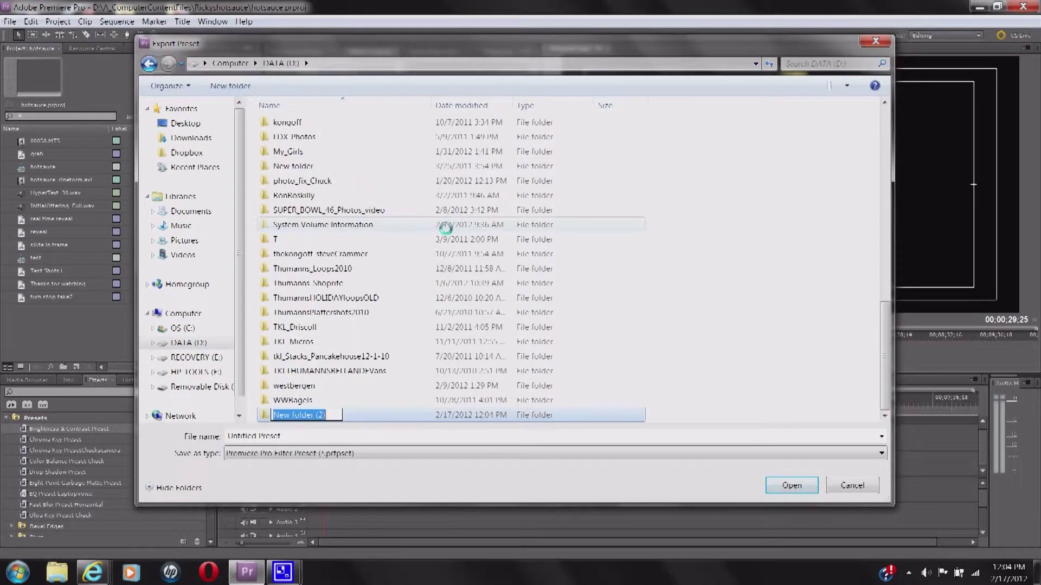
pyautogui.write('PRe')
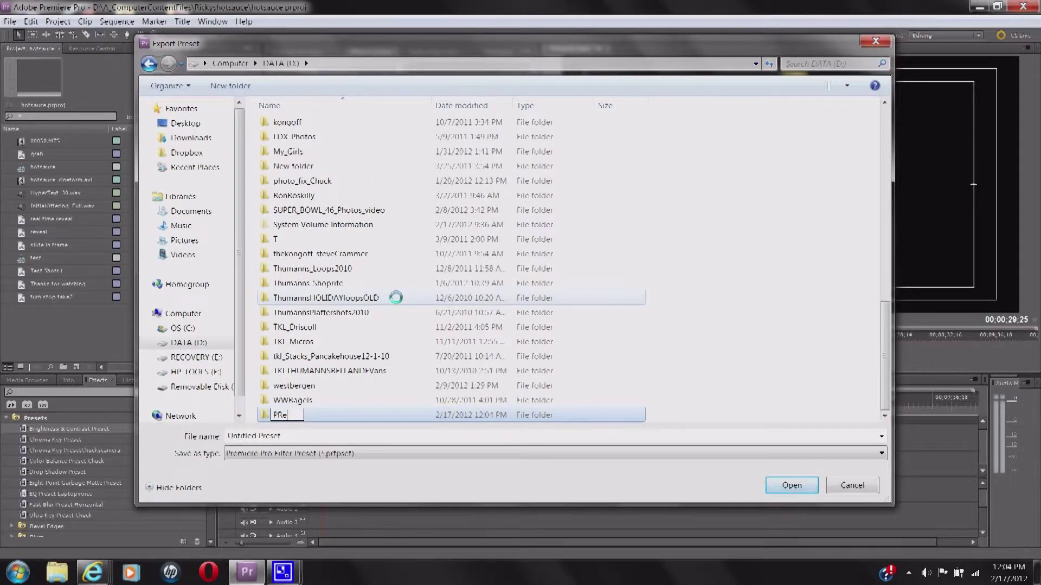
pyautogui.write('sets')
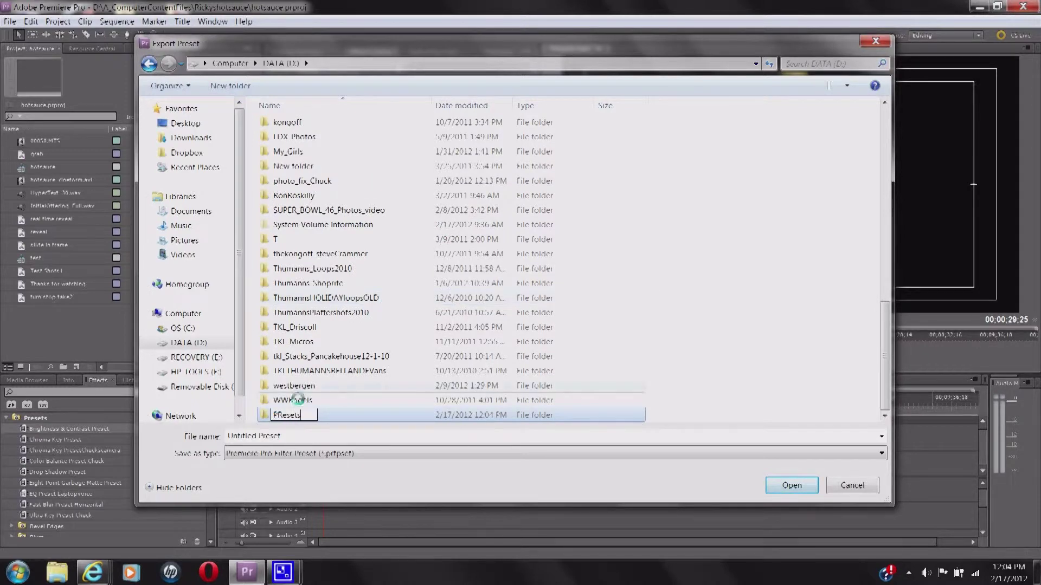
pyautogui.press('Return')
pyautogui.doubleClick(301, 413)
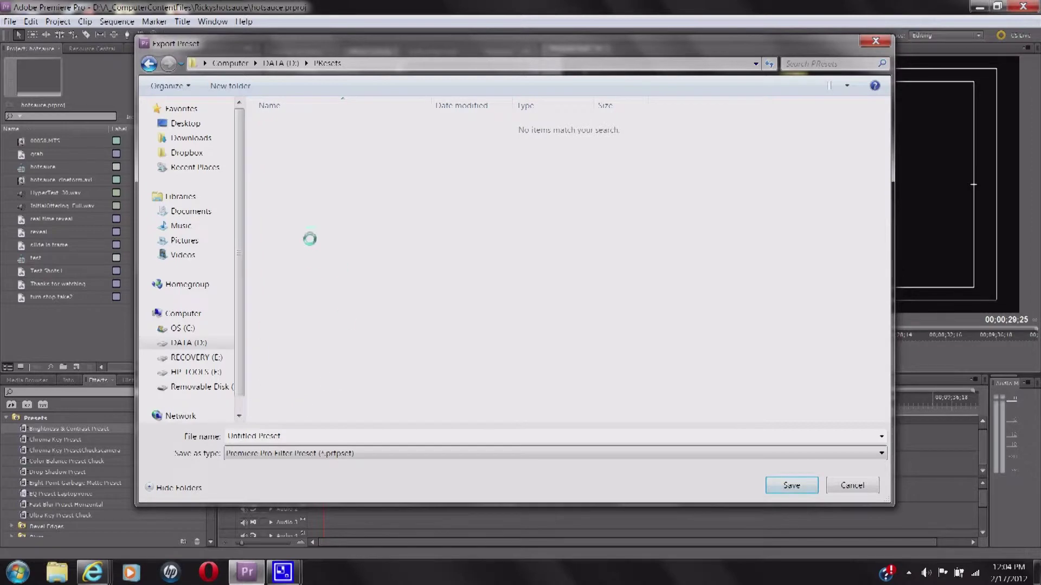
pyautogui.click(266, 439)
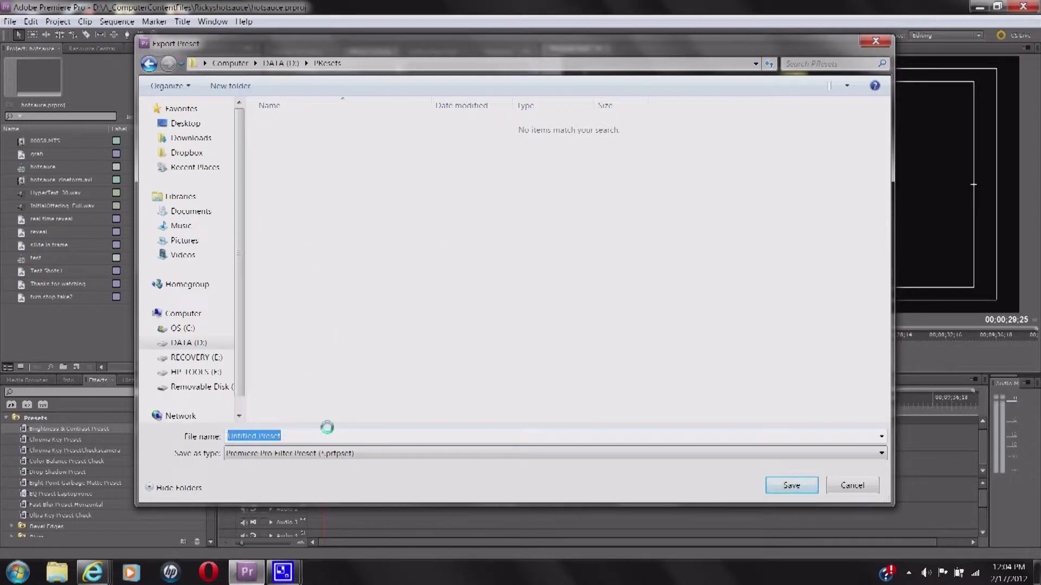
pyautogui.write('titl')
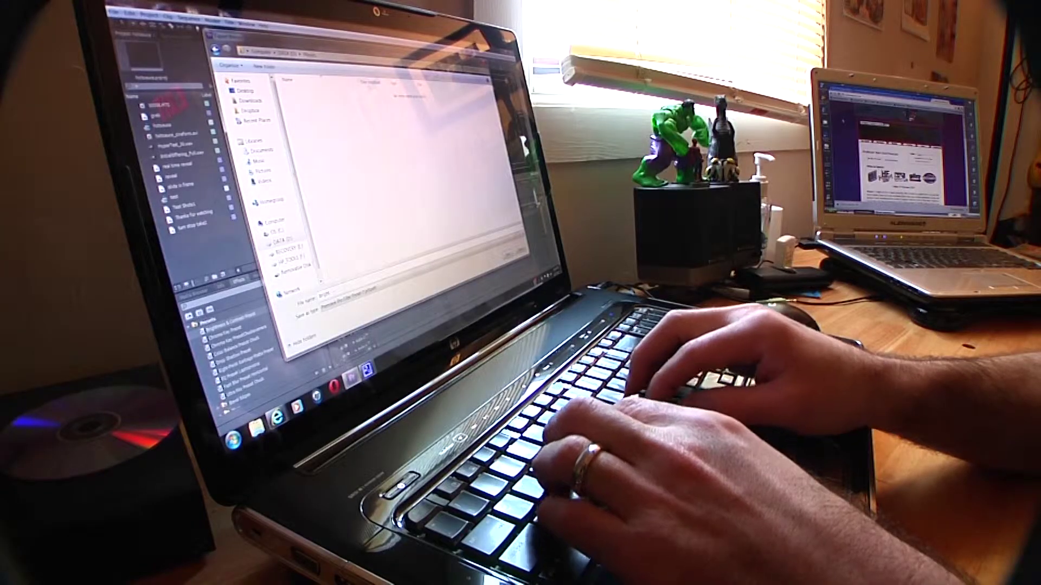
# Step: Finish naming the file brightandcontrastpreset and save it
pyautogui.write('dcontrast')
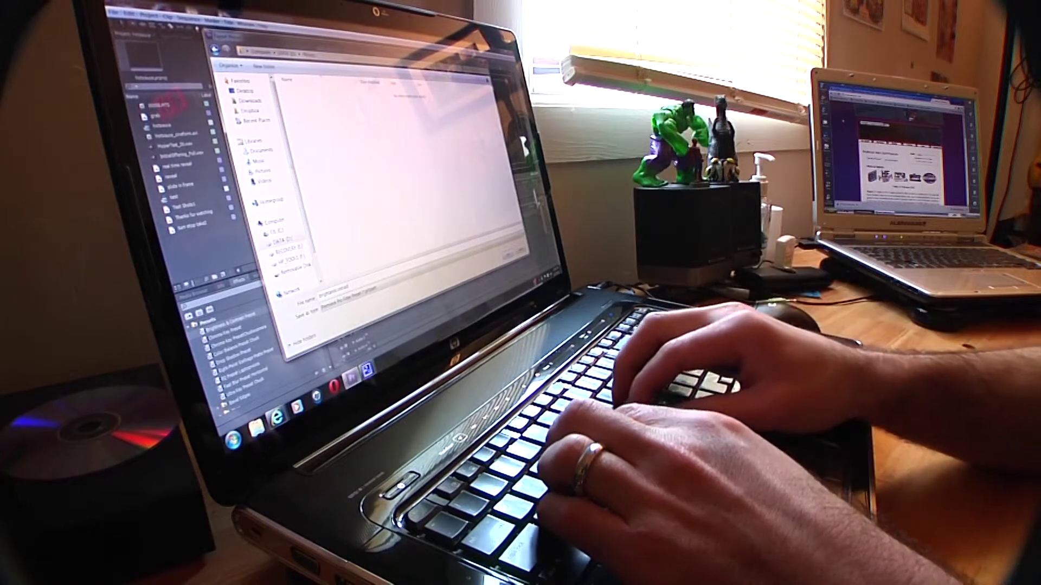
pyautogui.write('pres')
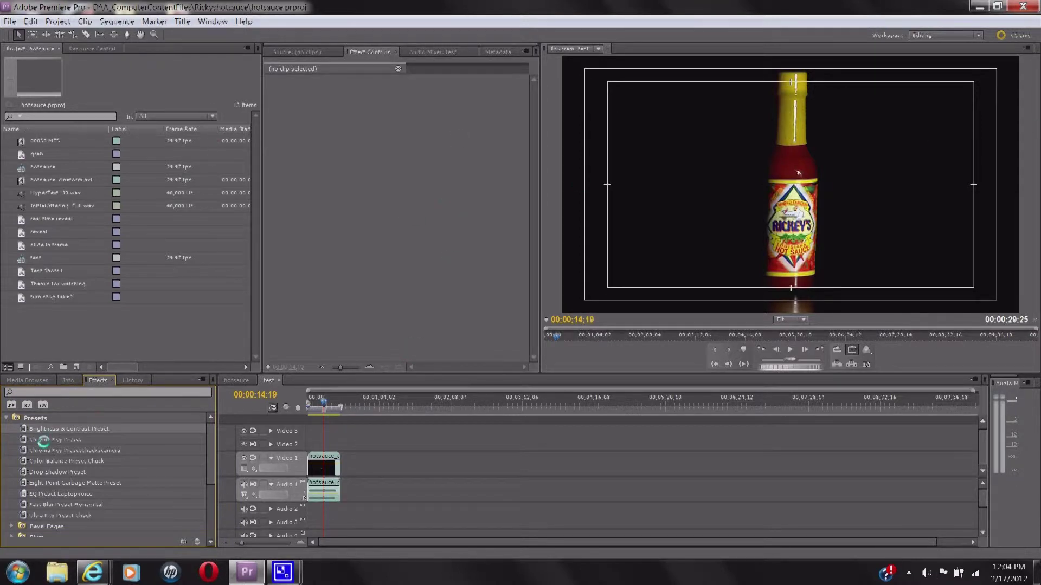
pyautogui.click(43, 441)
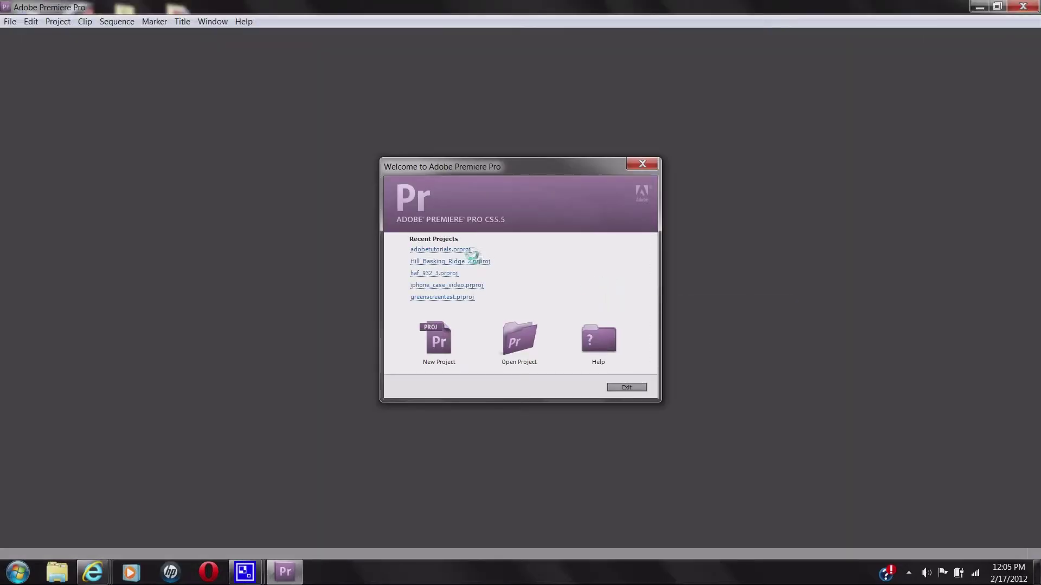
# Step: Close Premiere Pro CS5 and launch CS5.5 to its Welcome screen
pyautogui.click(473, 253)
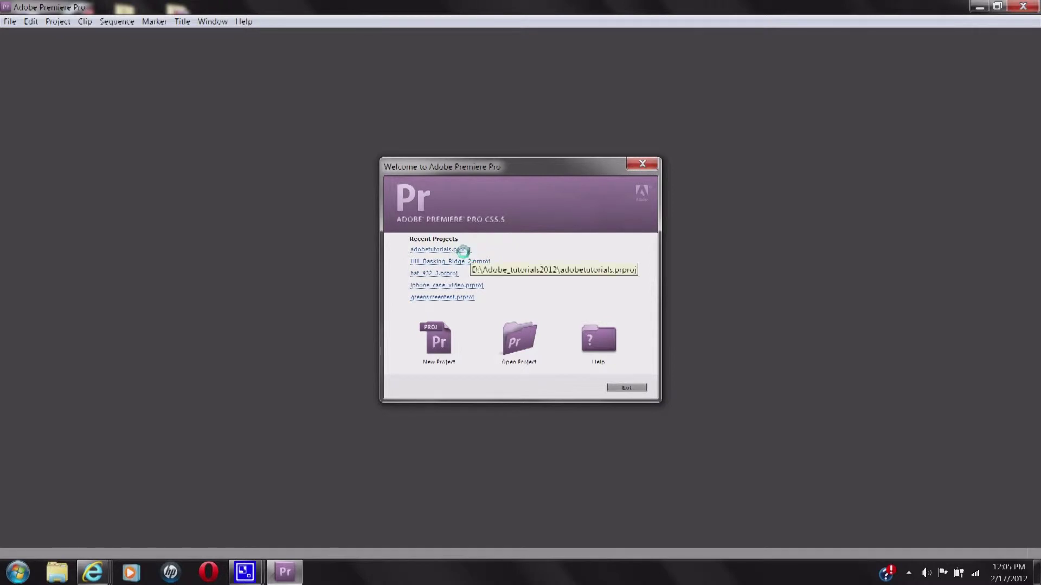
# Step: Open the recent project adobetutorials.prproj from the CS5.5 Welcome screen
pyautogui.click(463, 251)
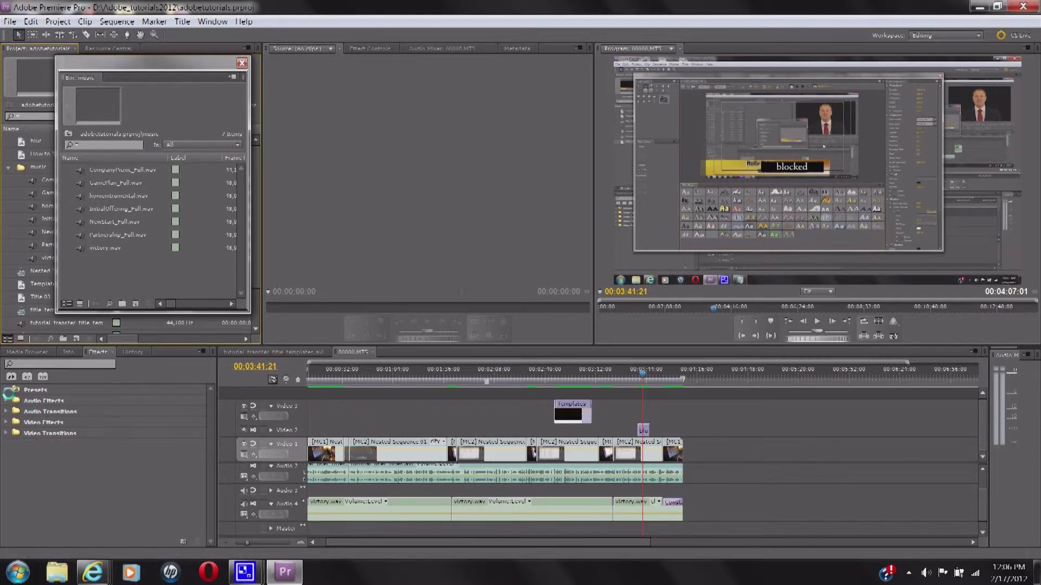
# Step: Import brightandcontrastpreset.prfpset into the Effects panel's Presets folder
pyautogui.click(6, 389)
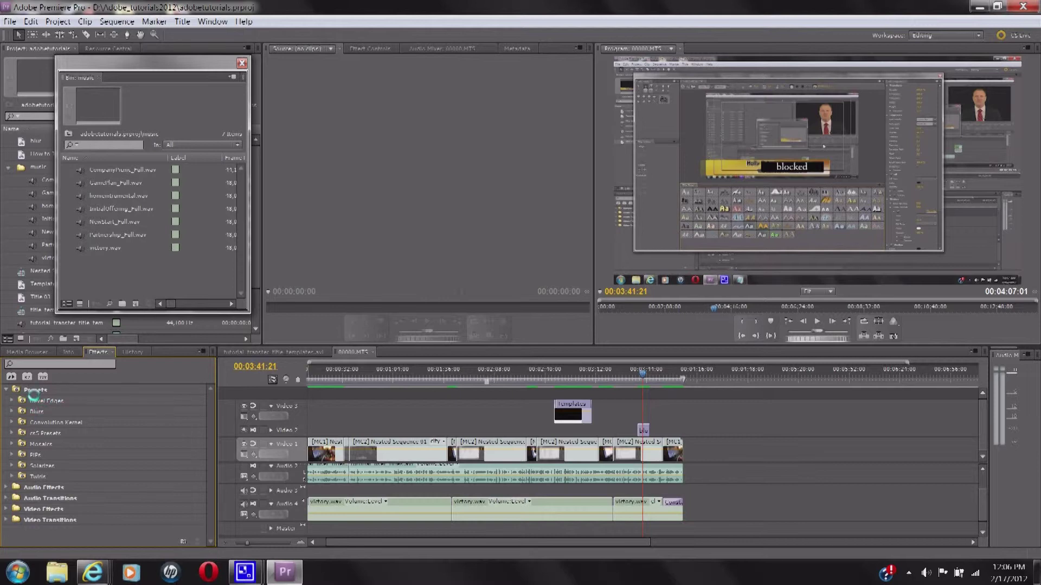
pyautogui.click(37, 391)
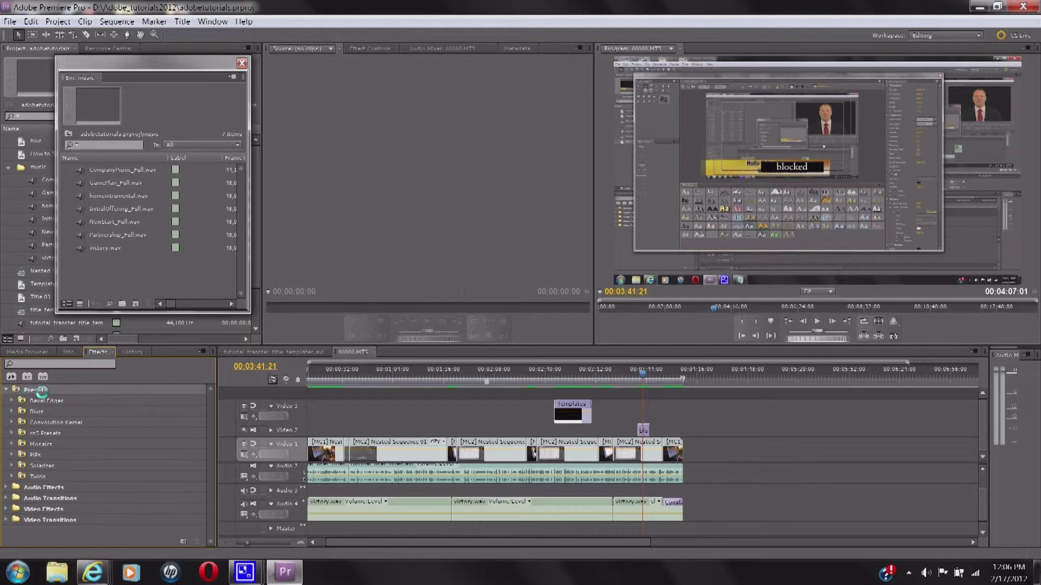
pyautogui.rightClick(42, 391)
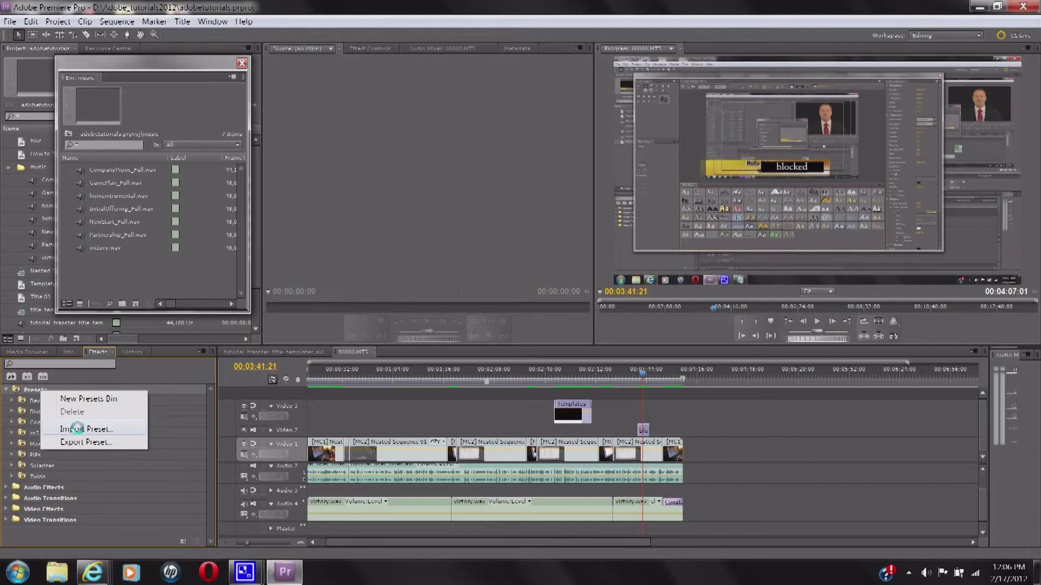
pyautogui.click(76, 429)
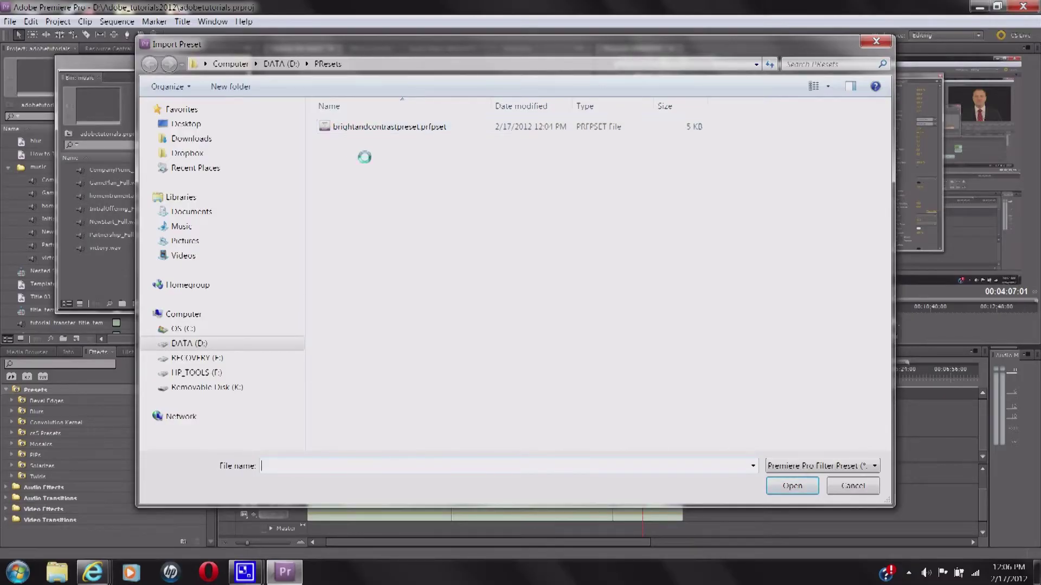
pyautogui.click(365, 129)
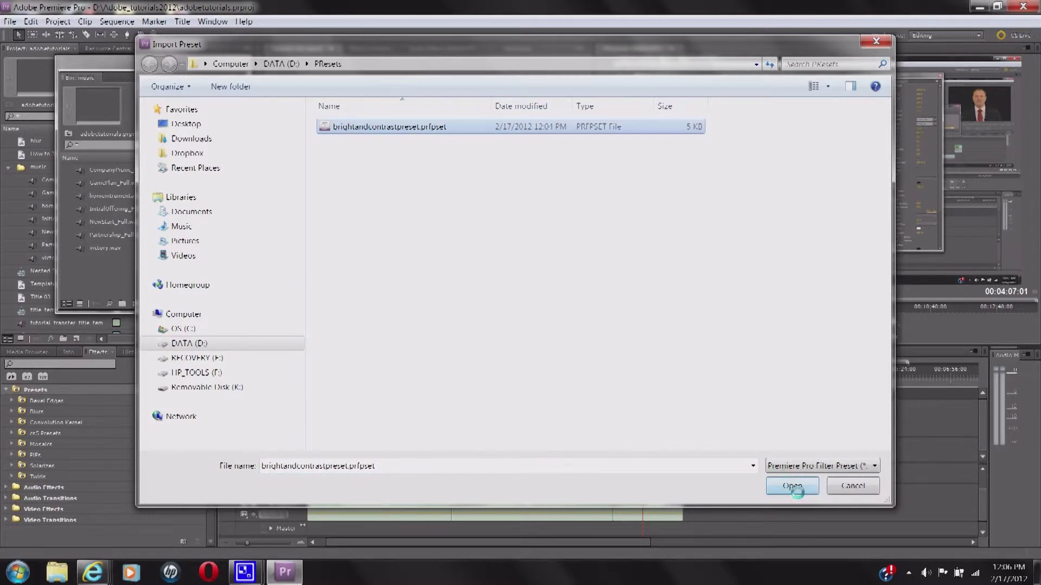
pyautogui.click(794, 486)
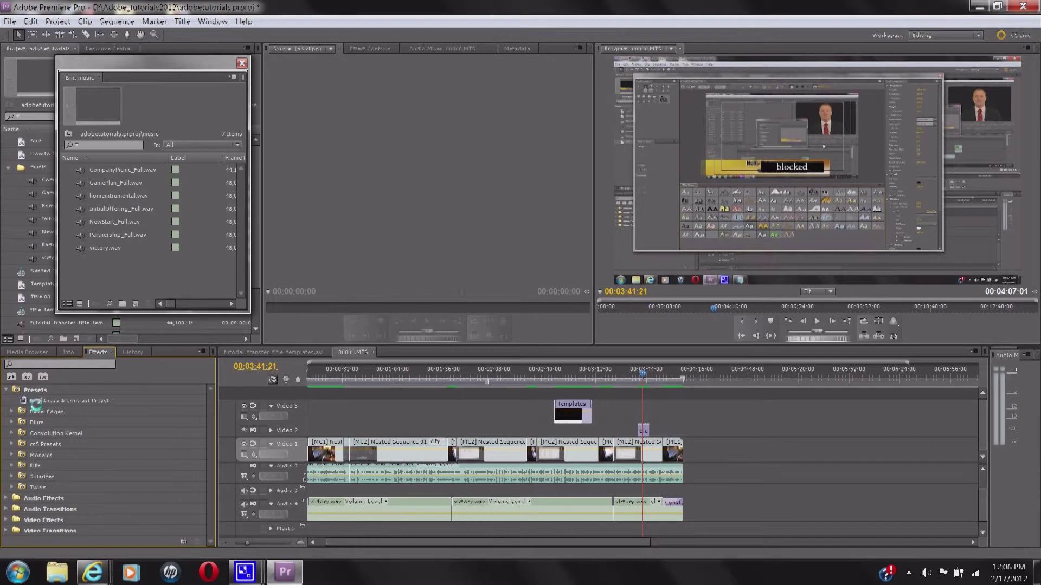
pyautogui.click(47, 401)
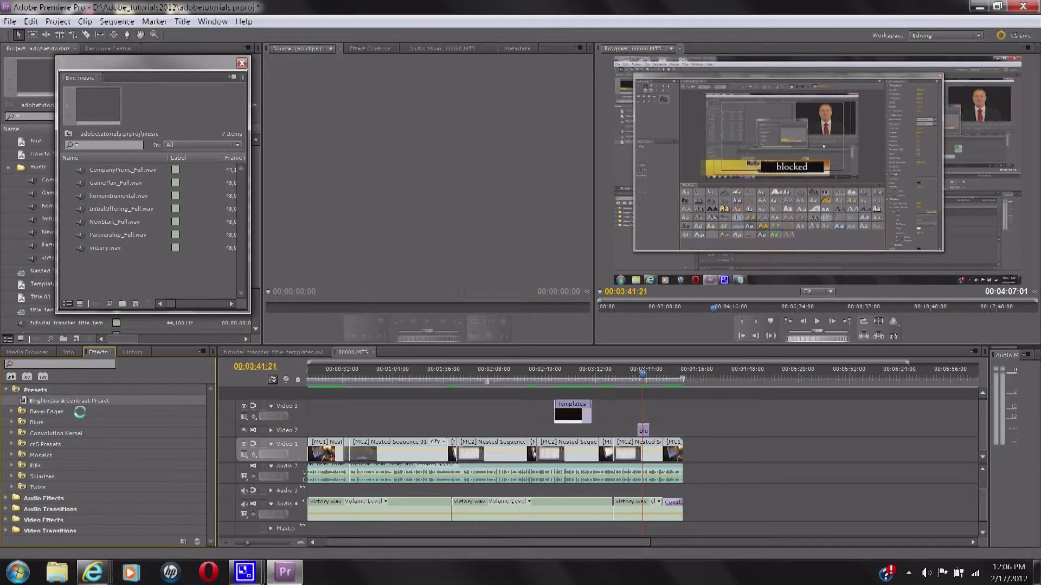
pyautogui.rightClick(41, 387)
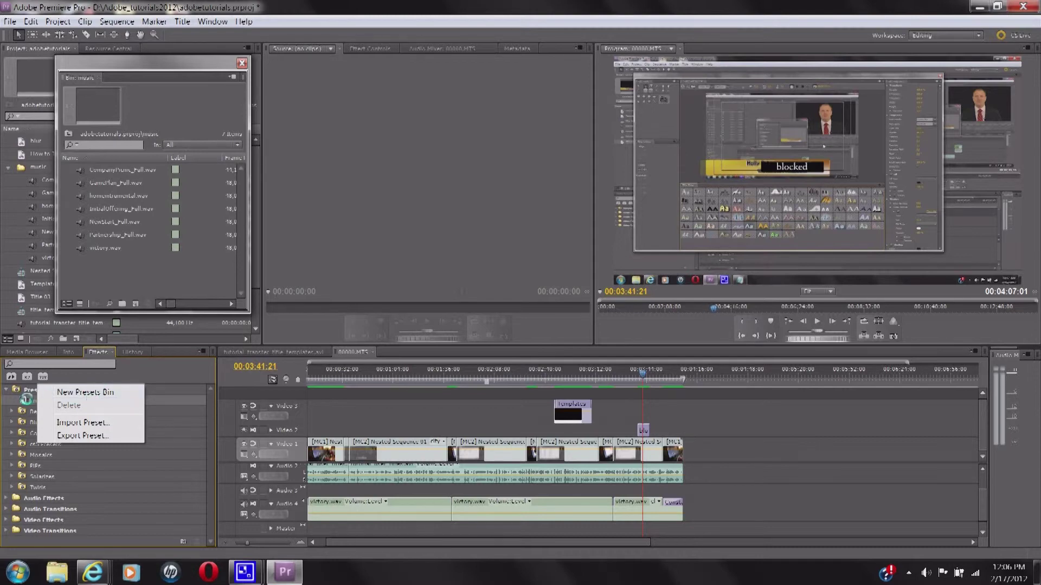
pyautogui.click(25, 400)
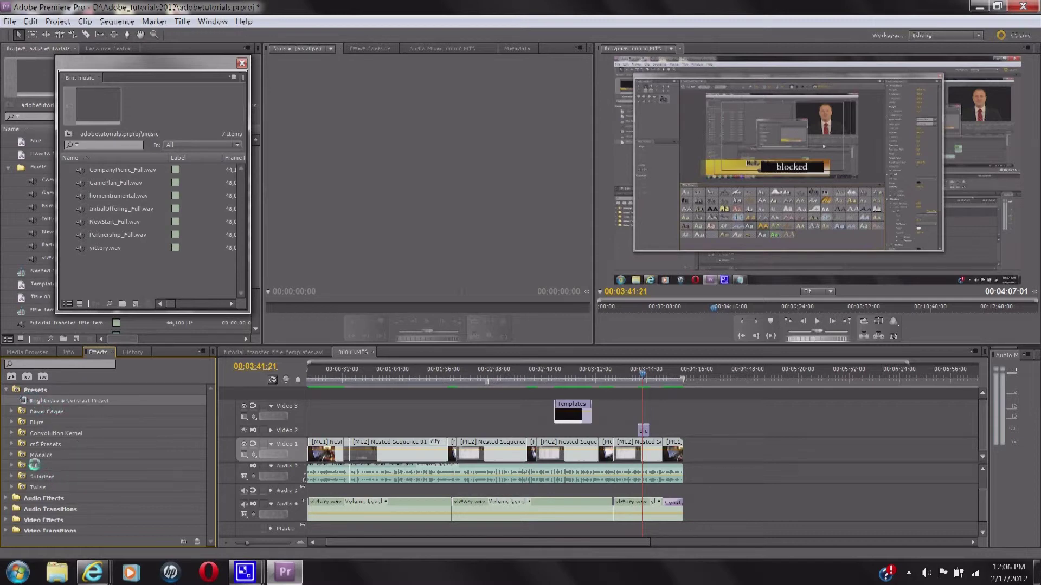
pyautogui.click(12, 444)
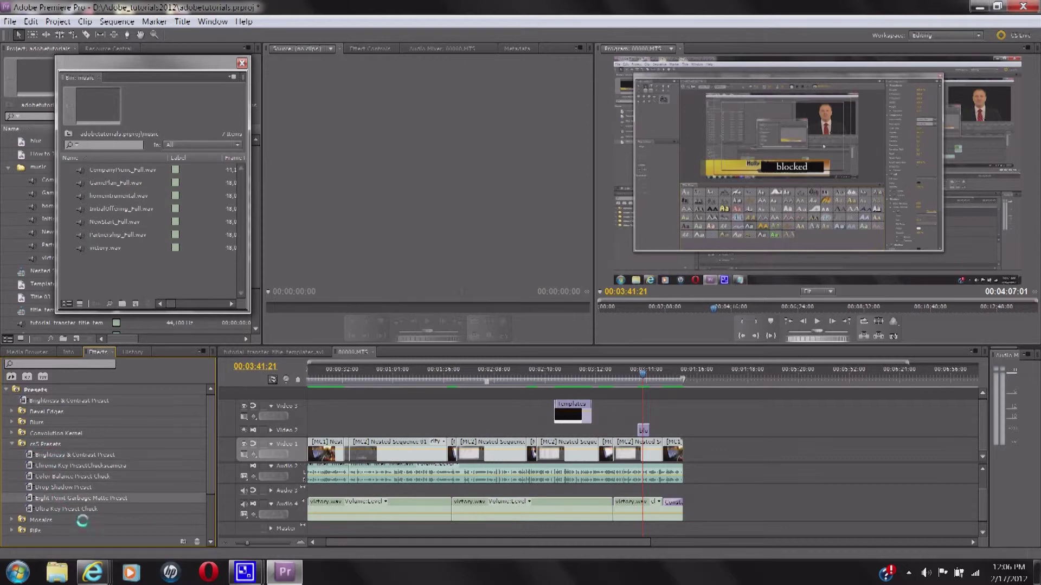
pyautogui.click(13, 445)
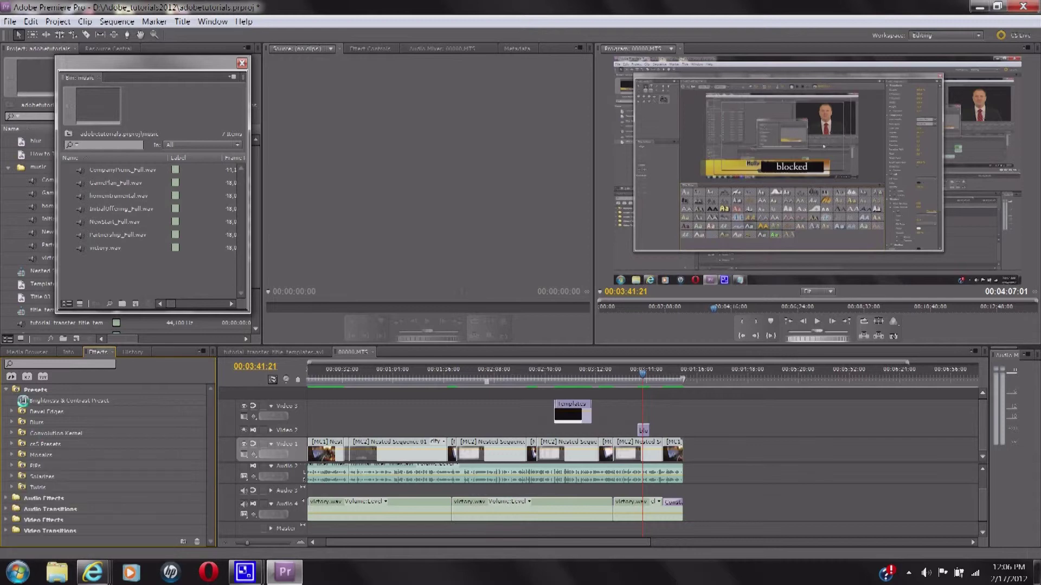